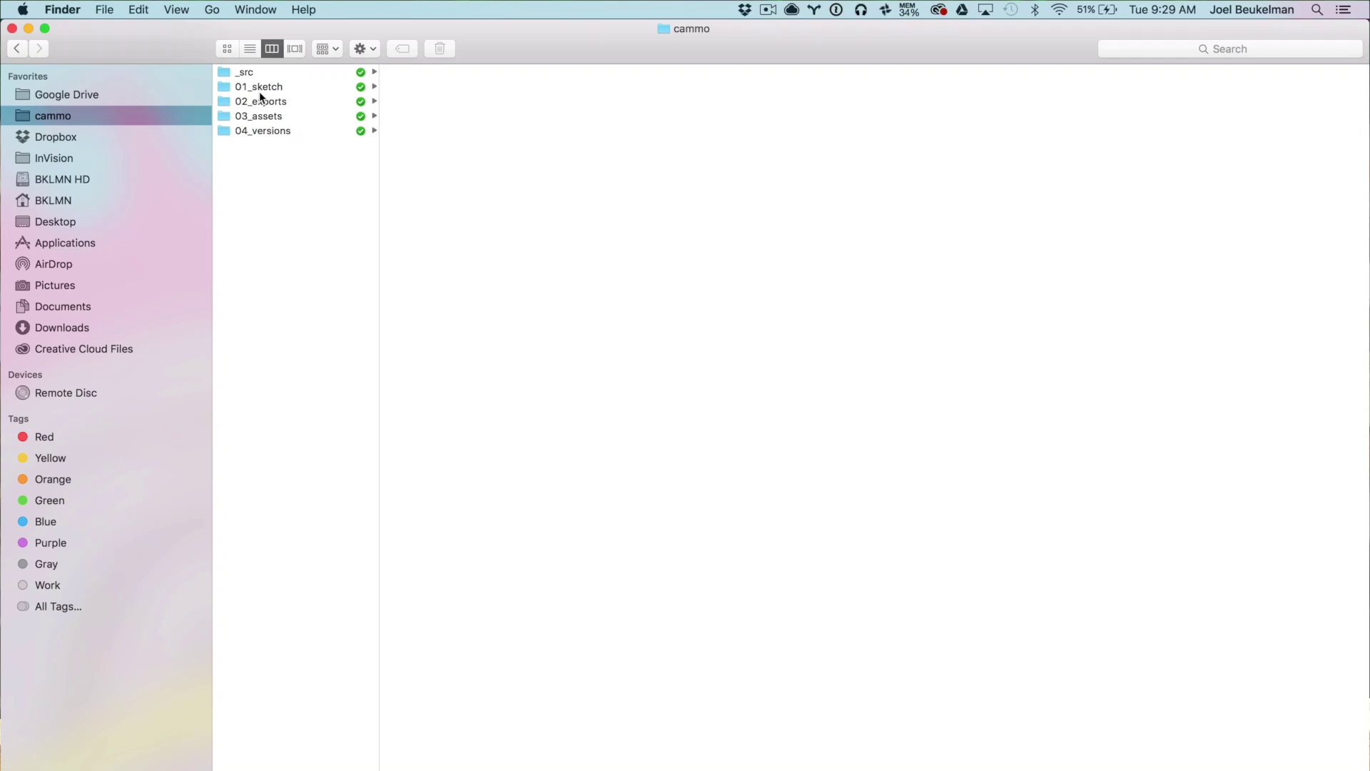
# Select and deselect the numbered folders, then open 01_sketch to show the 20170321-cammo sketch file
pyautogui.moveTo(275, 196); pyautogui.dragTo(270, 73)
pyautogui.click(269, 225)
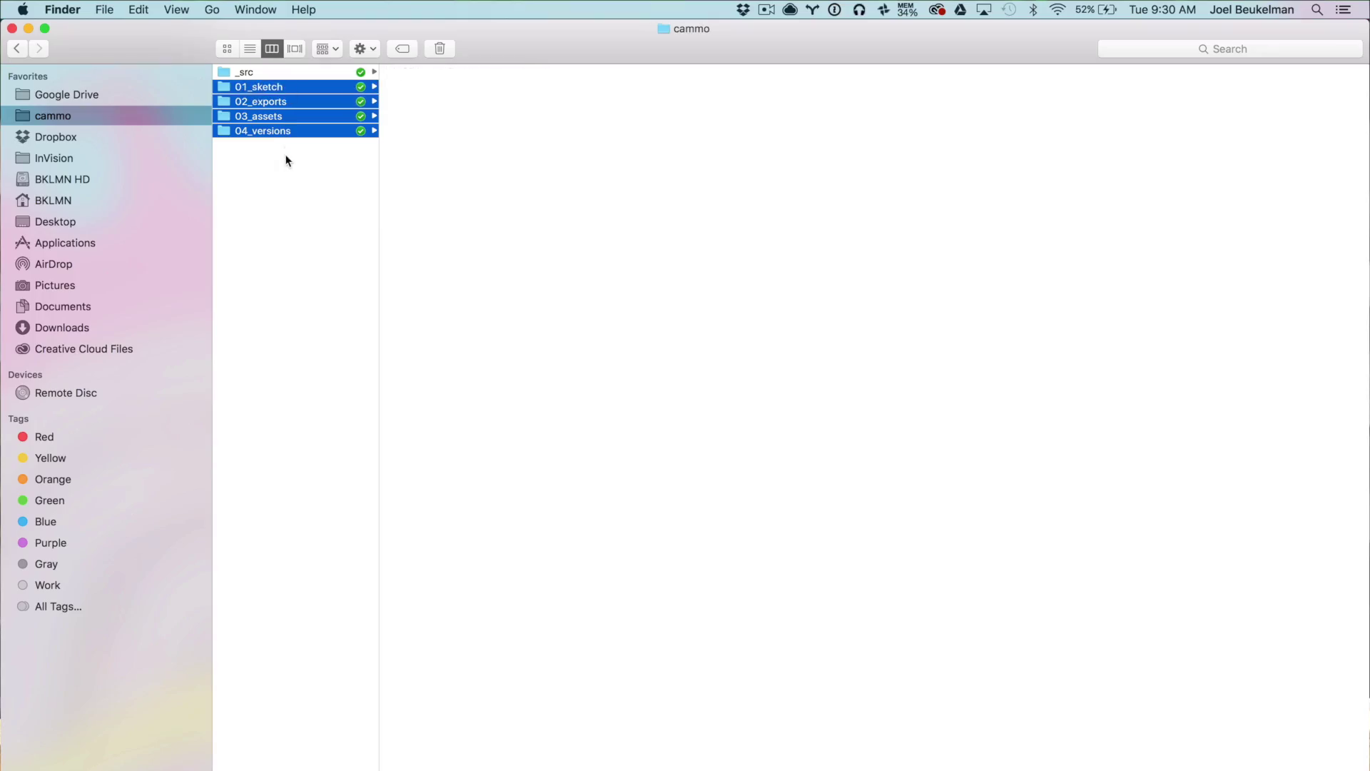
pyautogui.click(289, 165)
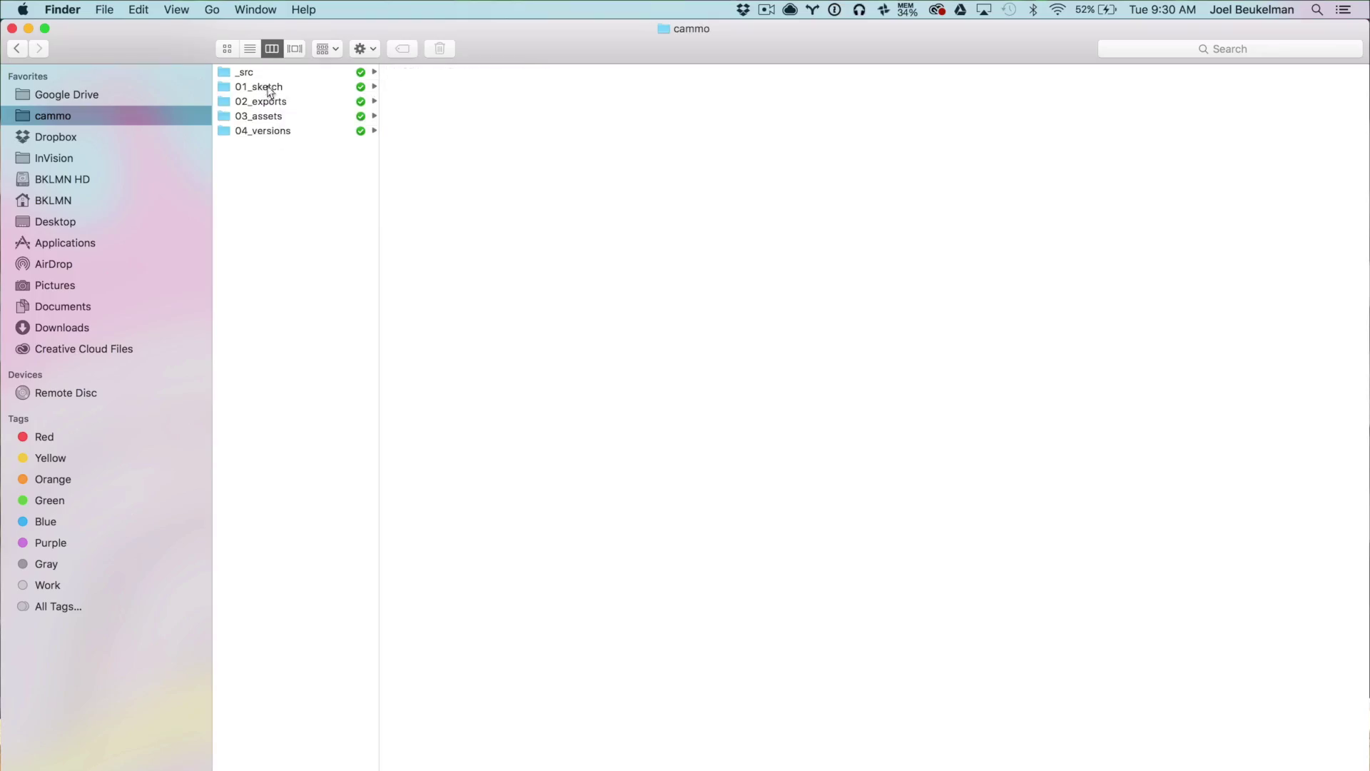
pyautogui.click(268, 88)
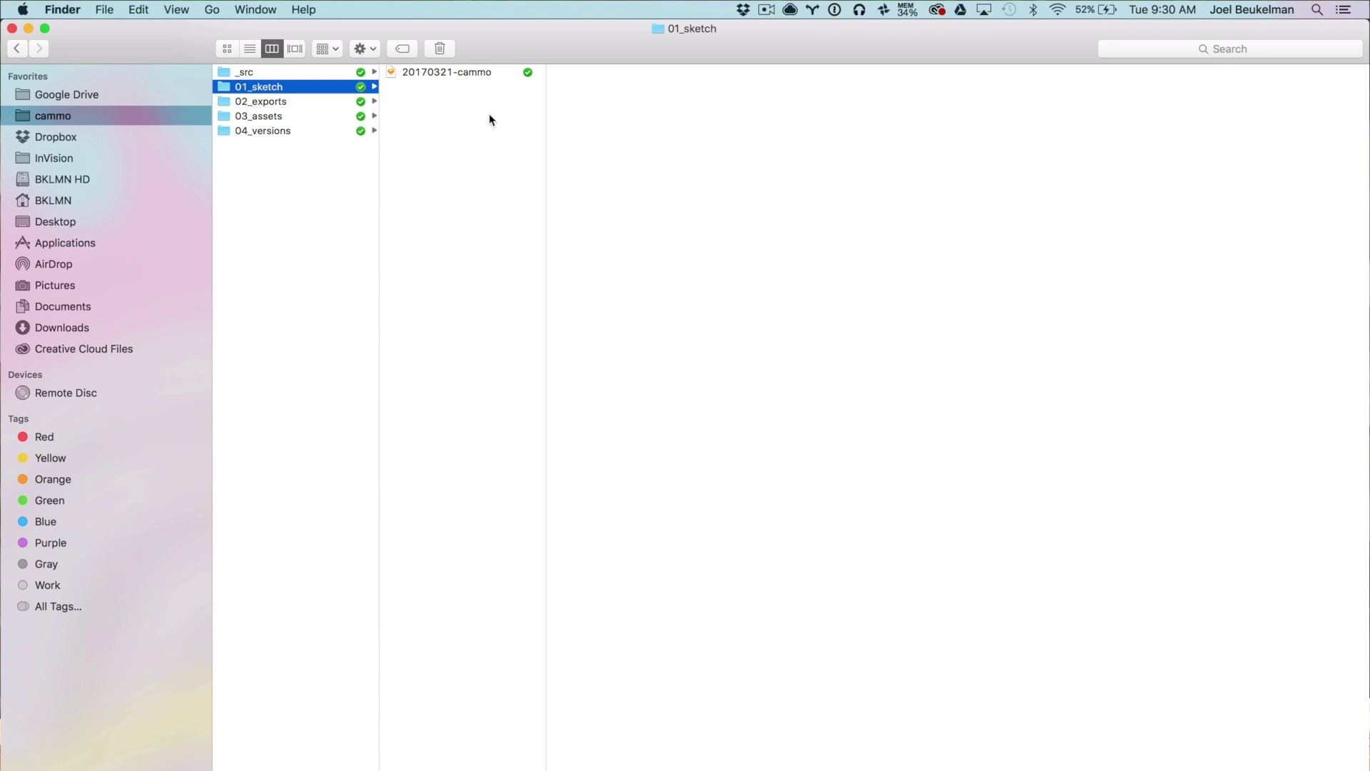
# Preview the 20170321-cammo sketch, then move to 02_exports with its 20160907 and 20170321 subfolders
pyautogui.click(463, 76)
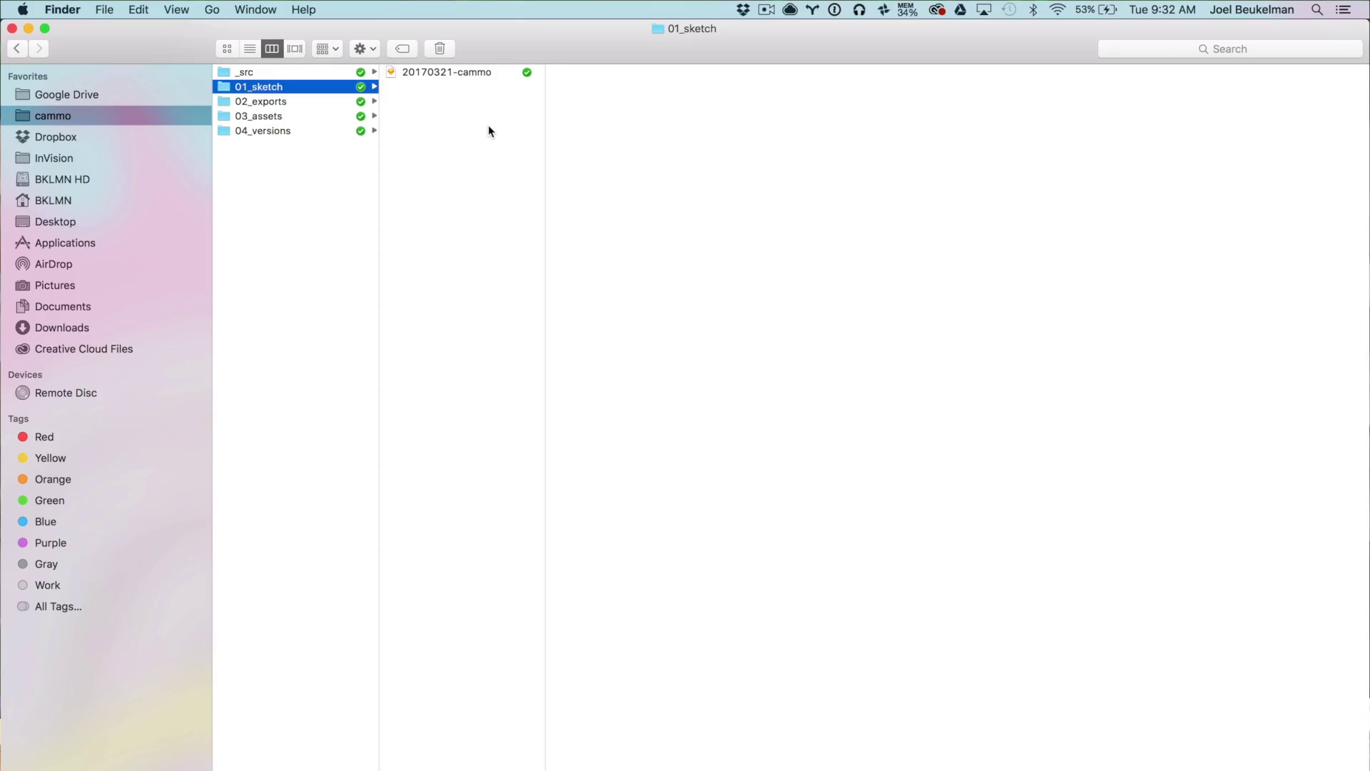
pyautogui.press('Down')
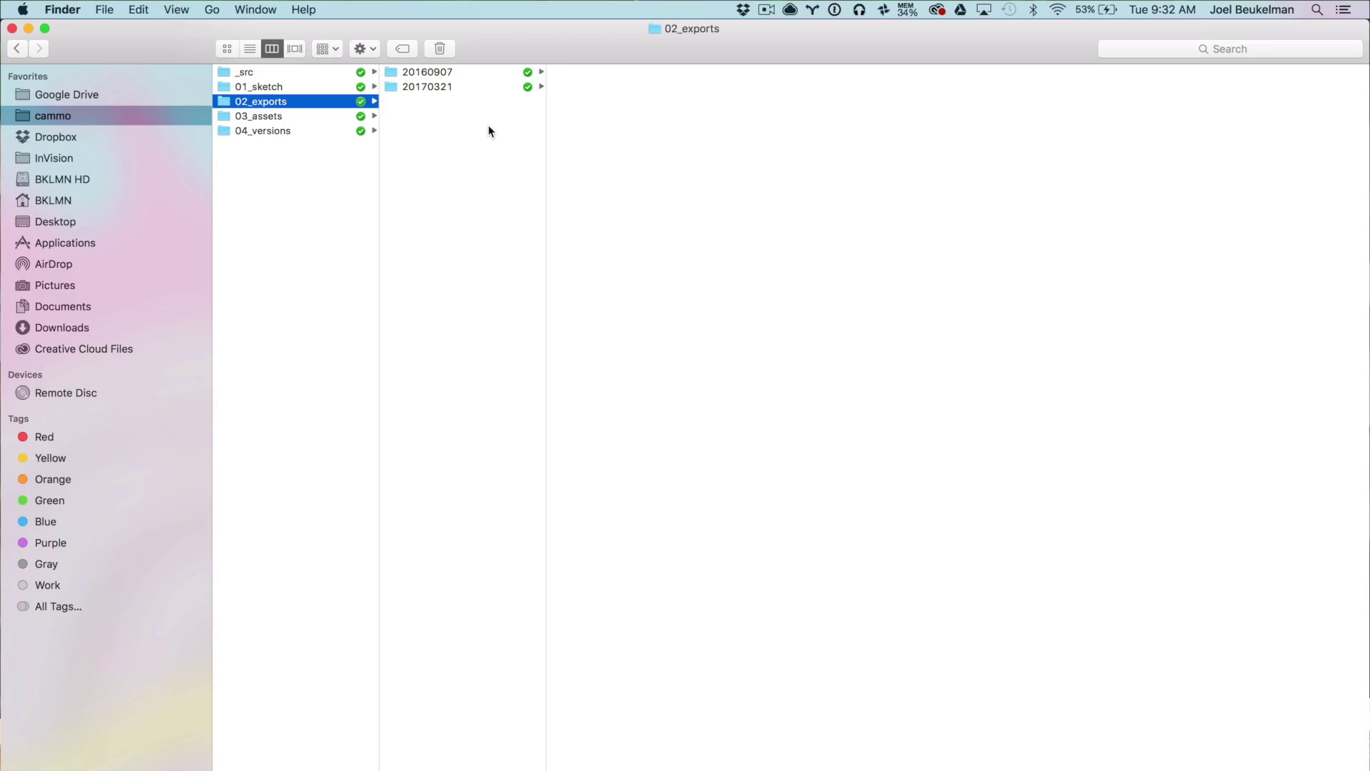
# Enter the 20160907 exports folder, then move down to 20170321 and its 19 PNG exports
pyautogui.press('Right')
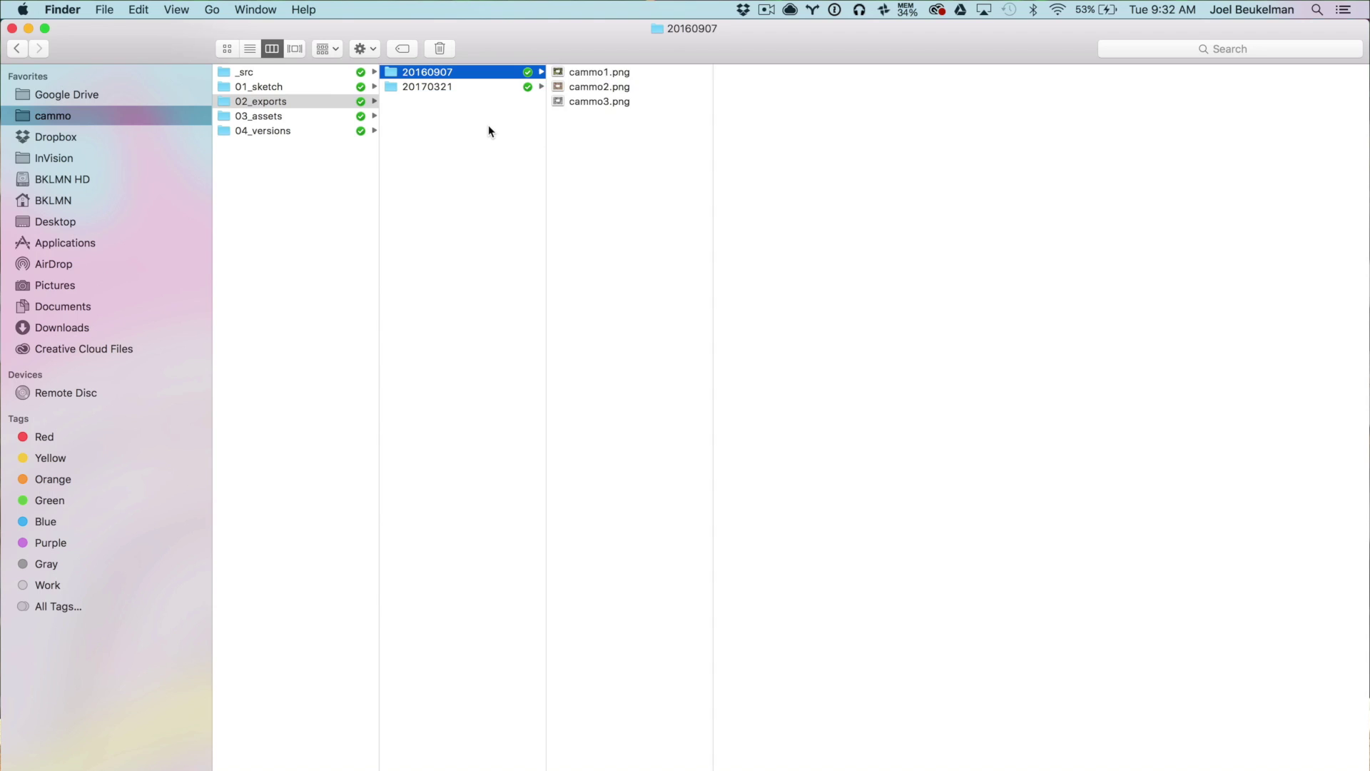
pyautogui.press('Down')
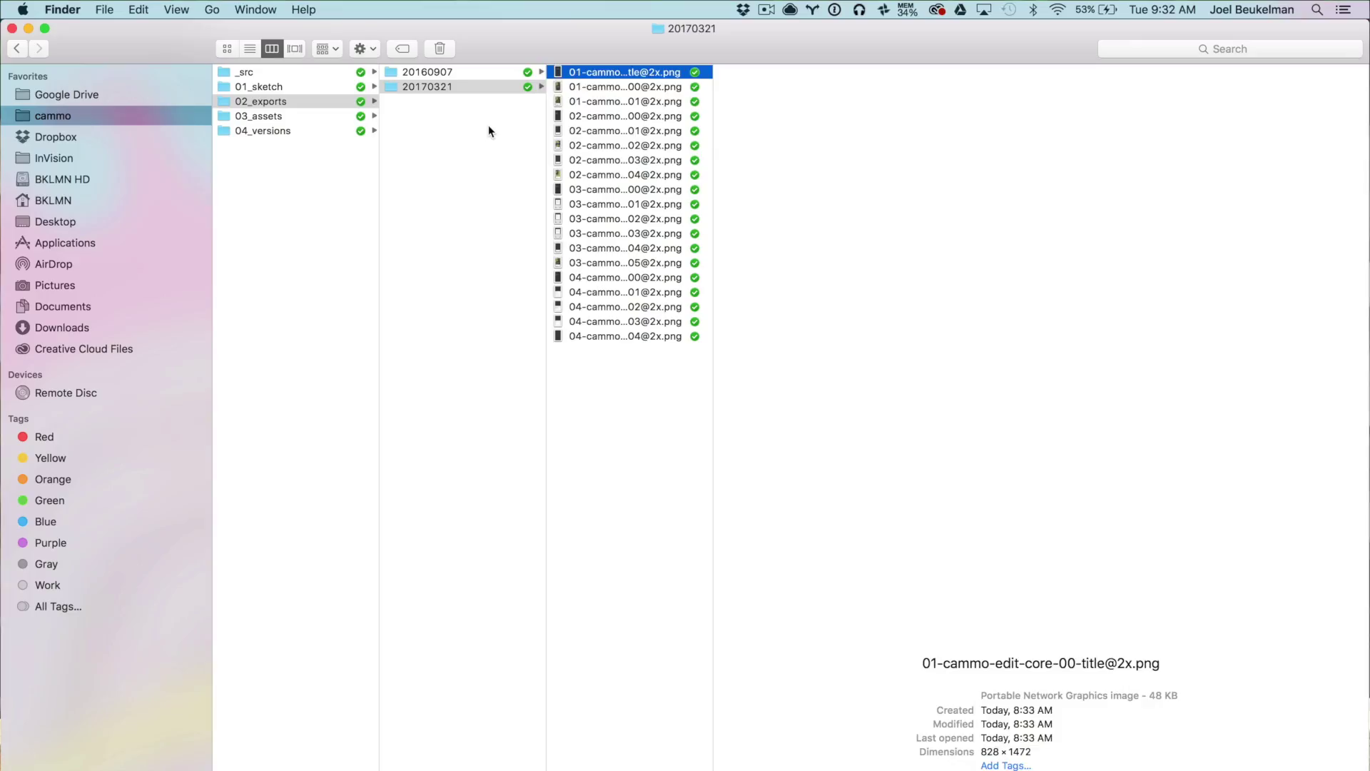
# Step through the PNG exports, then back out toward 03_assets with its icons and svg-patterns folders
pyautogui.press('Down')
pyautogui.press('Down')
pyautogui.press('Down')
pyautogui.press('Down')
pyautogui.press('Down')
pyautogui.press('Down')
pyautogui.press('Down')
pyautogui.press('Down')
pyautogui.press('Left')
pyautogui.press('Left')
pyautogui.press('Down')
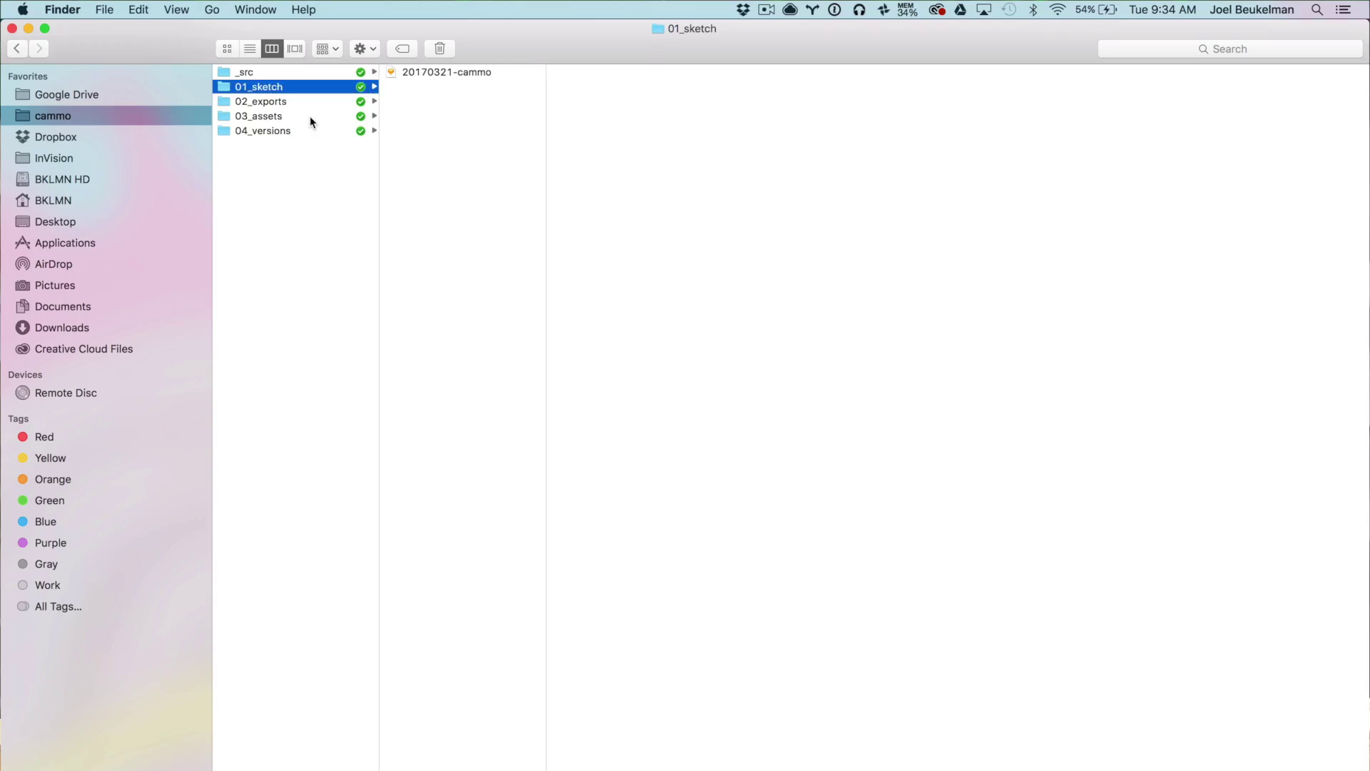
# Browse 03_assets and 04_versions, then add a new 05_proto folder to the cammo project
pyautogui.click(309, 116)
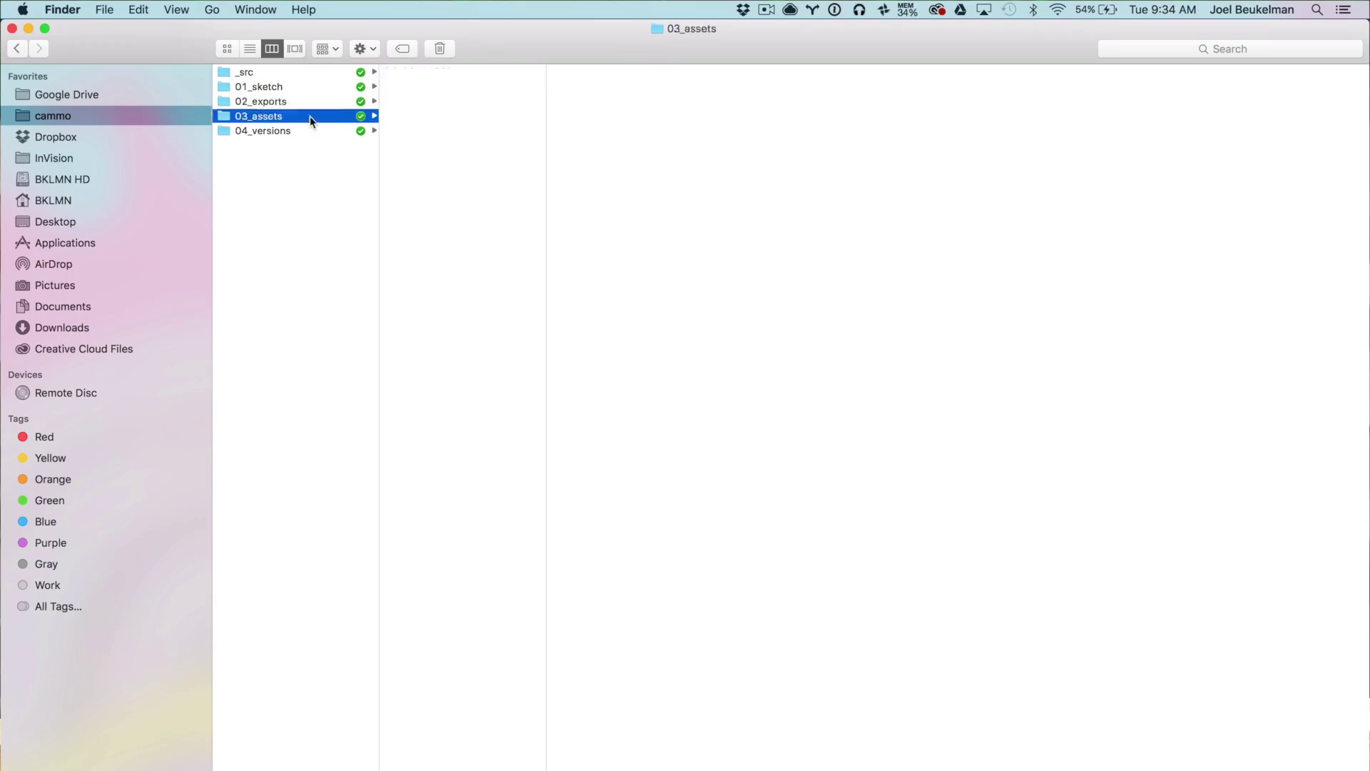
pyautogui.press('Down')
pyautogui.click(316, 190)
pyautogui.rightClick(316, 190)
pyautogui.click(344, 197)
pyautogui.write('05_proto')
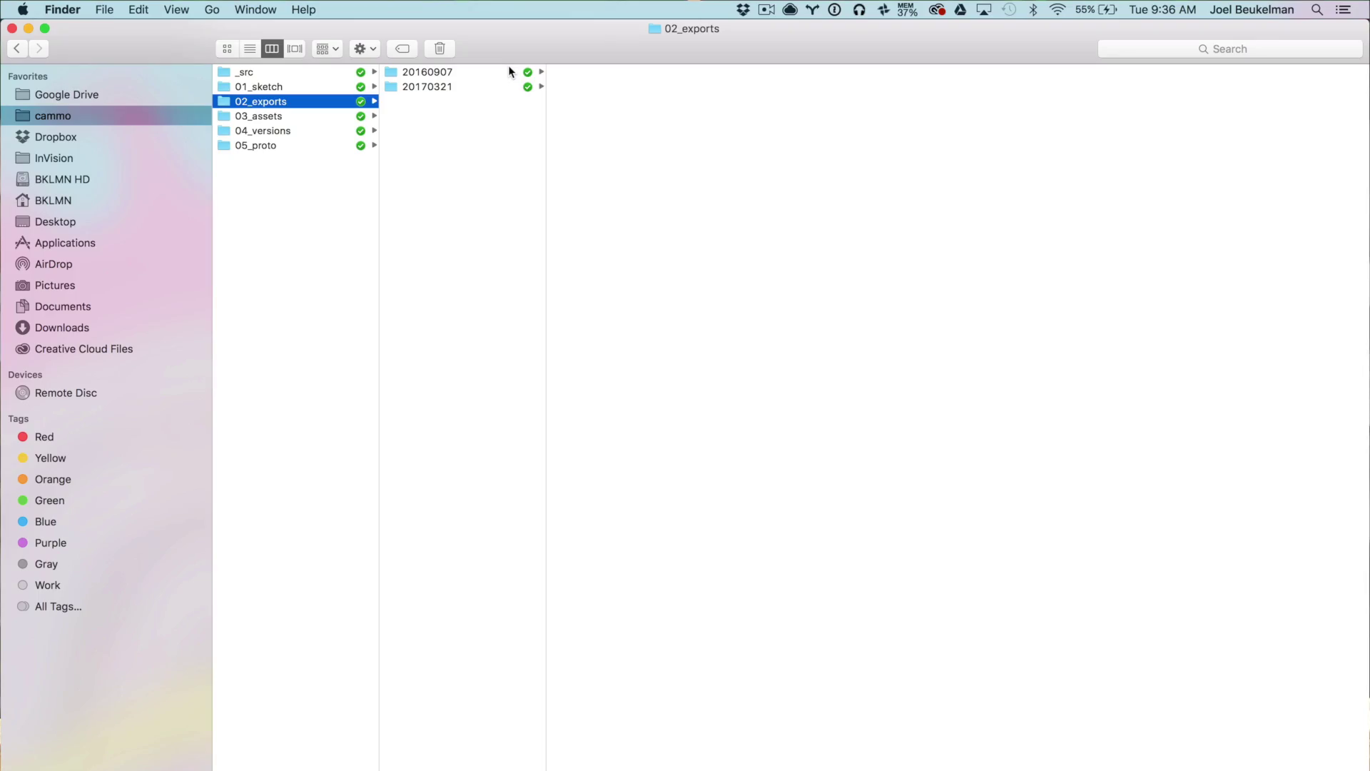
pyautogui.press('Up')
pyautogui.press('Down')
pyautogui.press('Down')
pyautogui.press('Down')
pyautogui.press('Down')
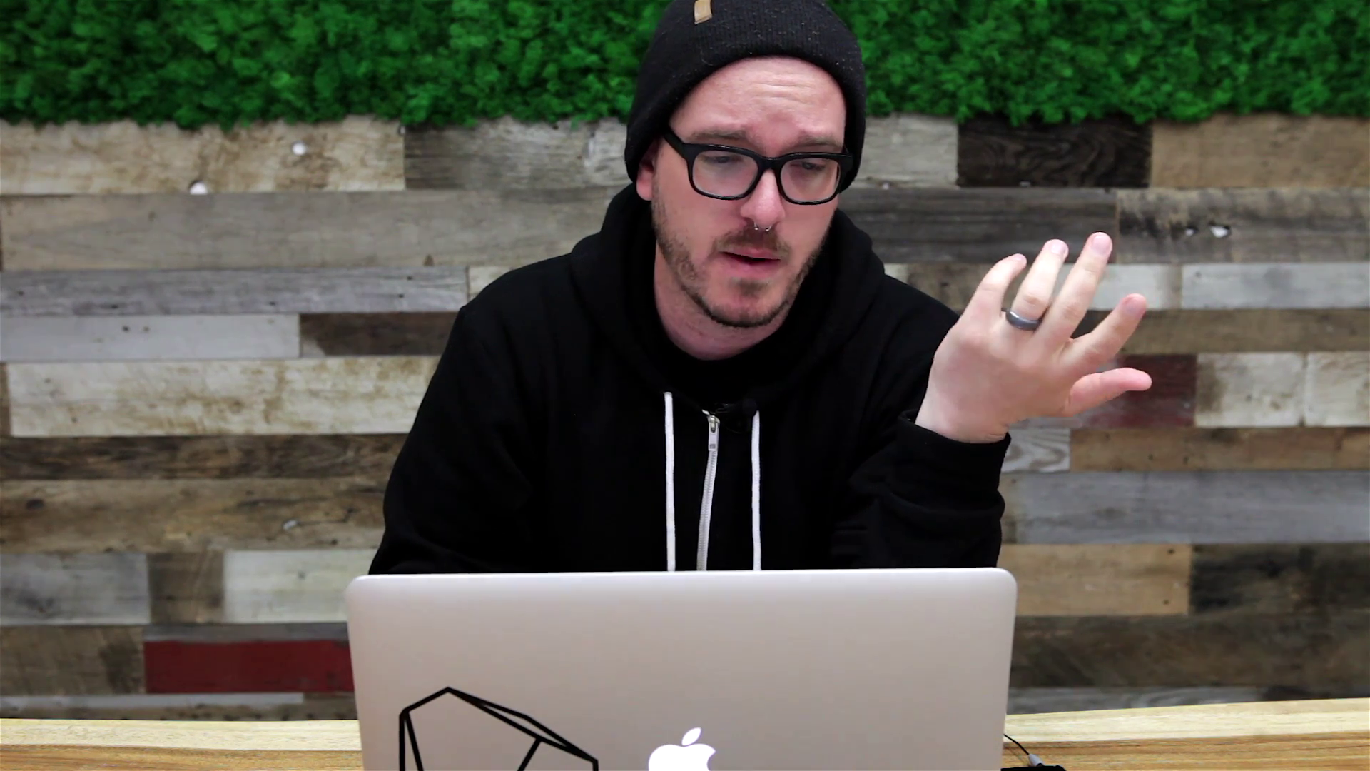